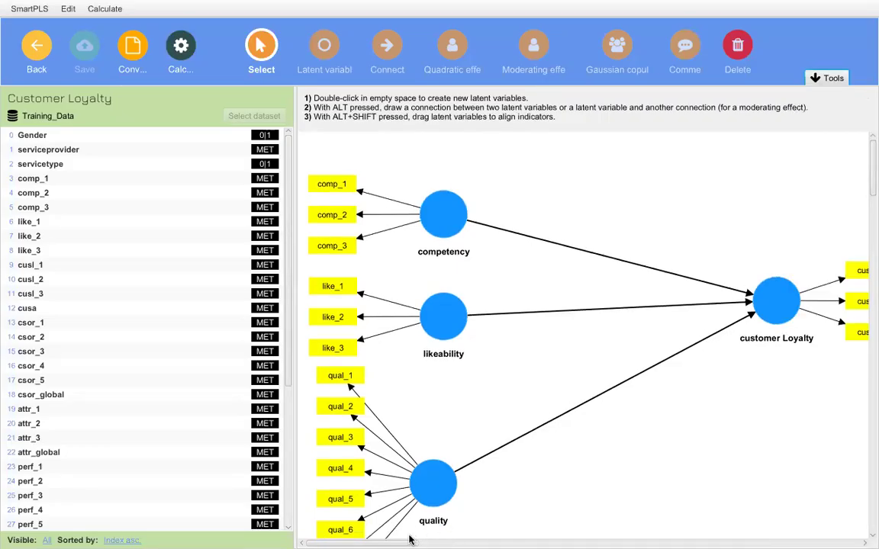
Delete the qual_8 and qual_2 indicators from the quality construct and save the Customer Loyalty model
scroll(408, 526, right, 2)
scroll(381, 537, right, 8)
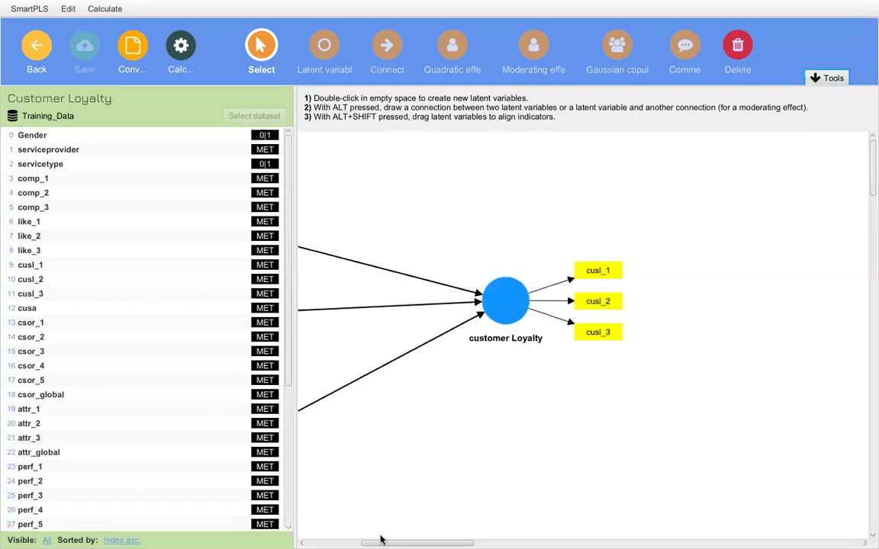
scroll(738, 450, left, 9)
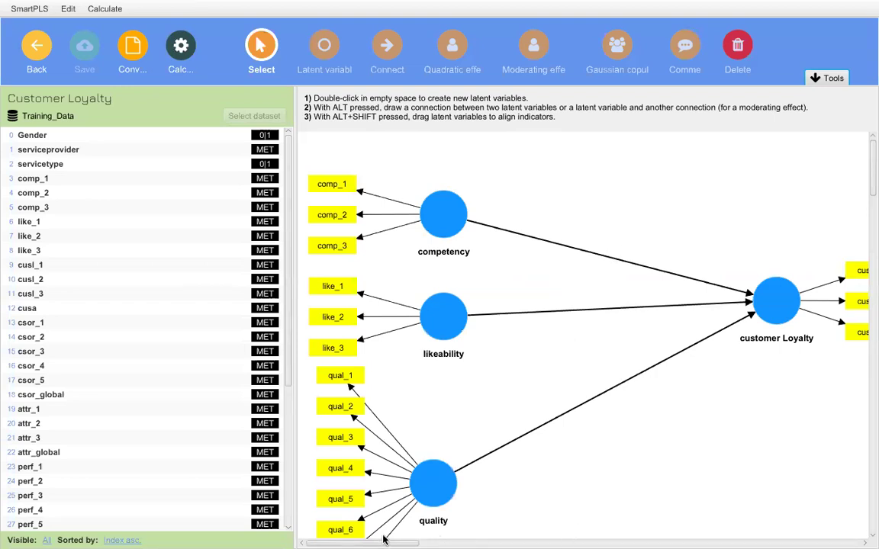
scroll(515, 510, down, 3)
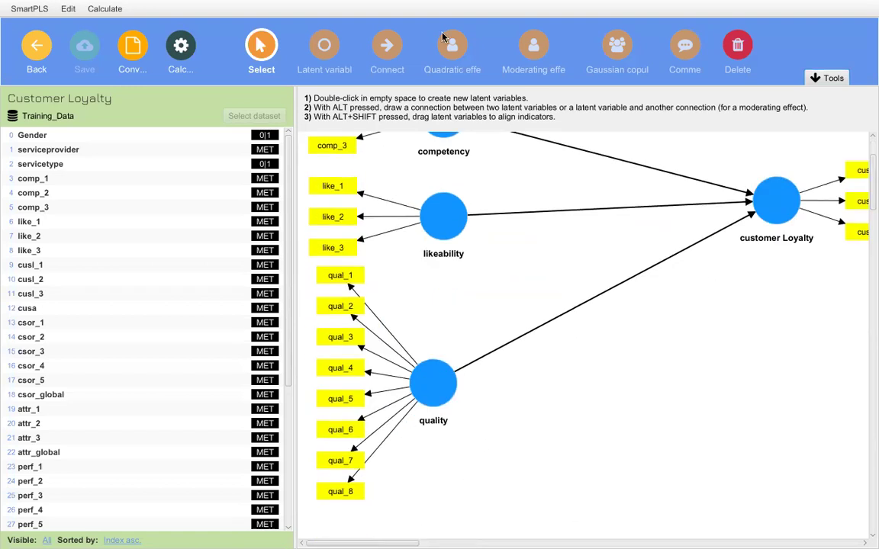
click(382, 443)
click(737, 58)
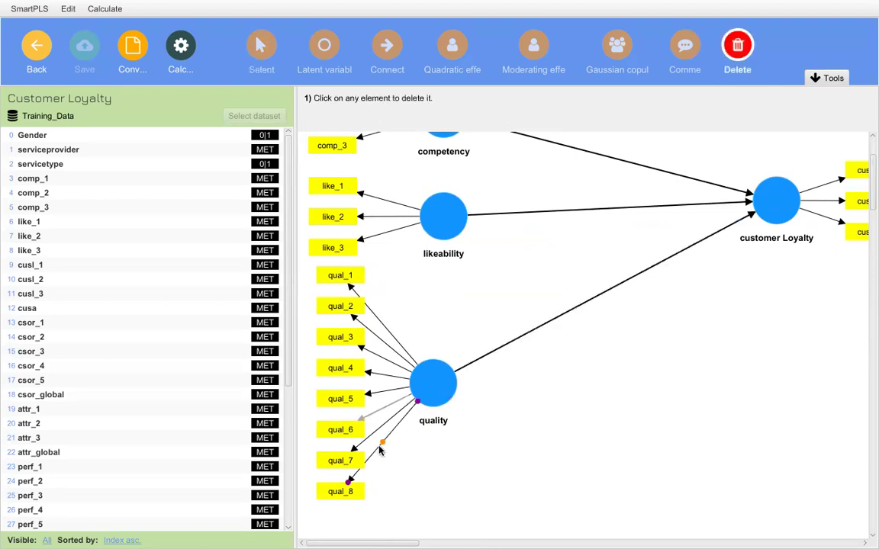
click(381, 450)
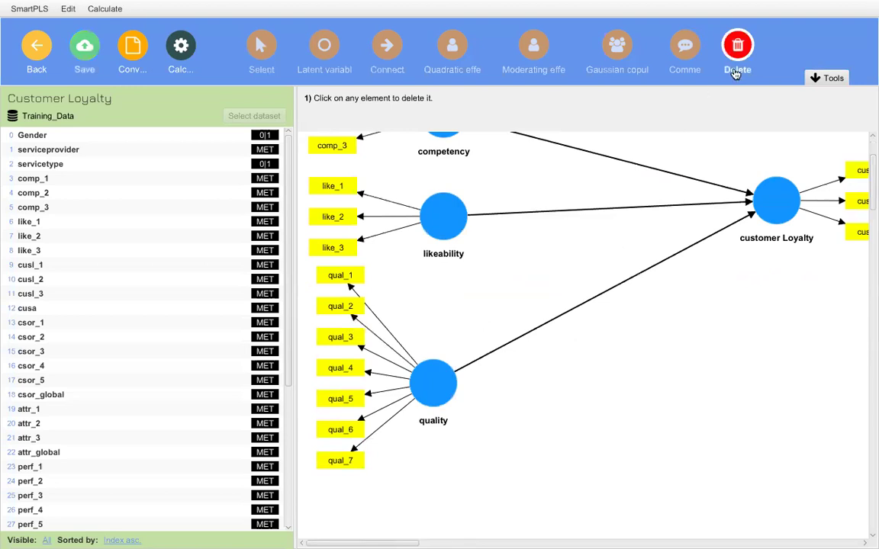
click(364, 325)
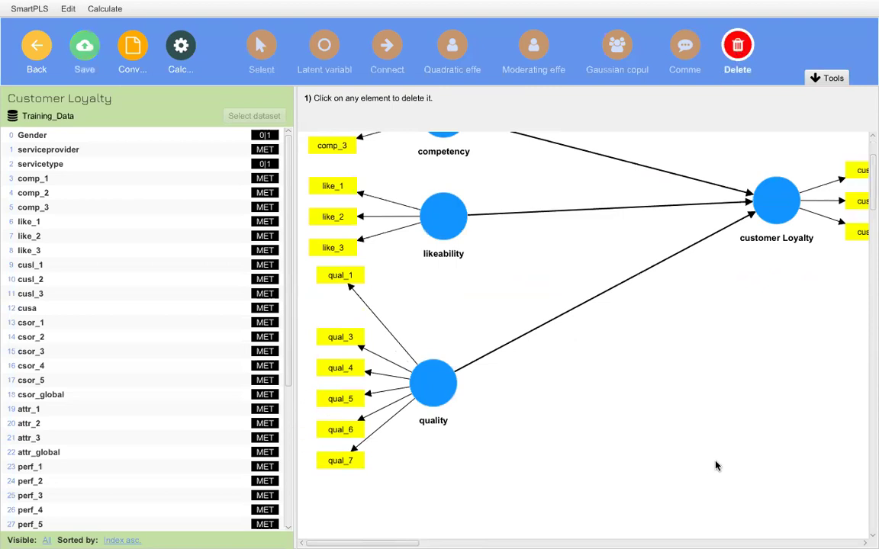
scroll(716, 466, up, 1)
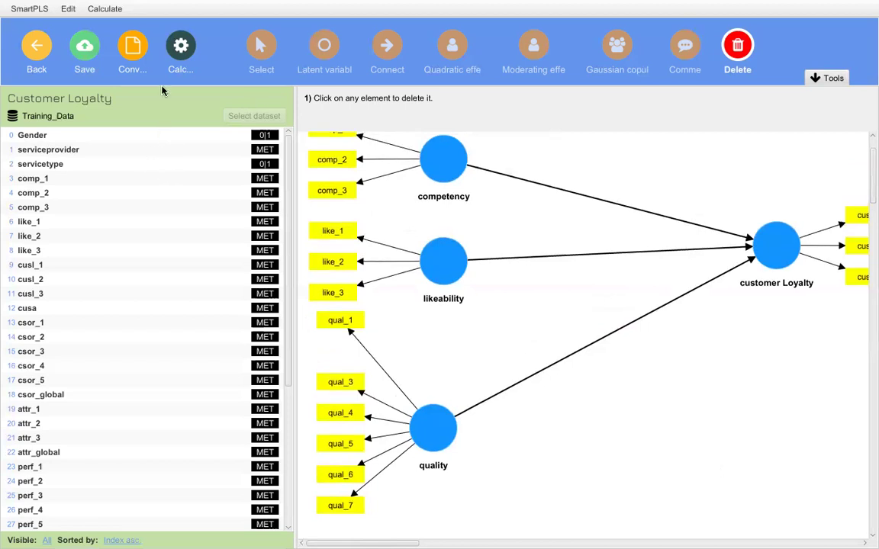
click(83, 60)
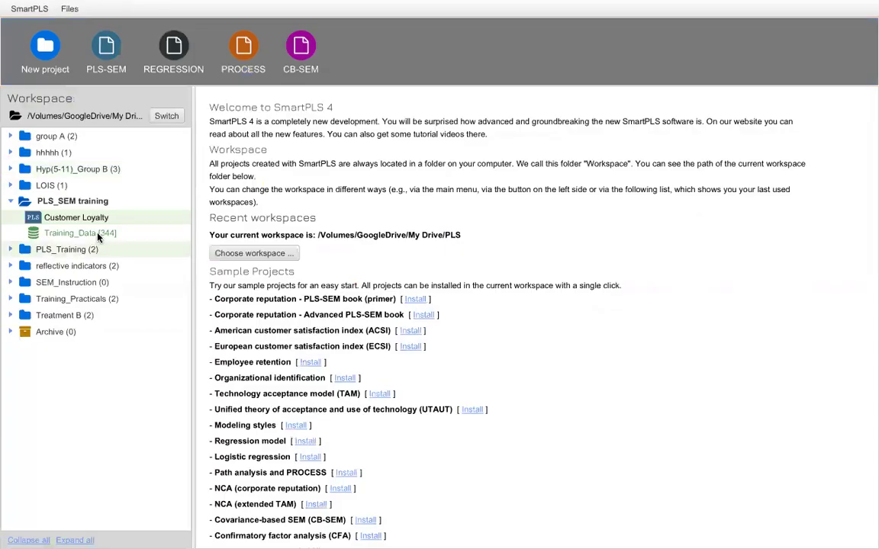
Open the Training_Data dataset and generate data groups based on Gender
double_click(80, 234)
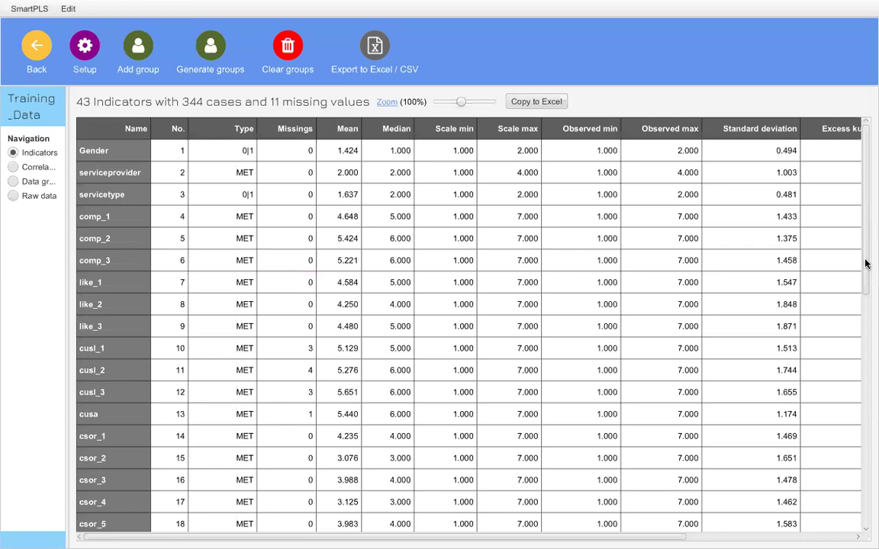
click(865, 264)
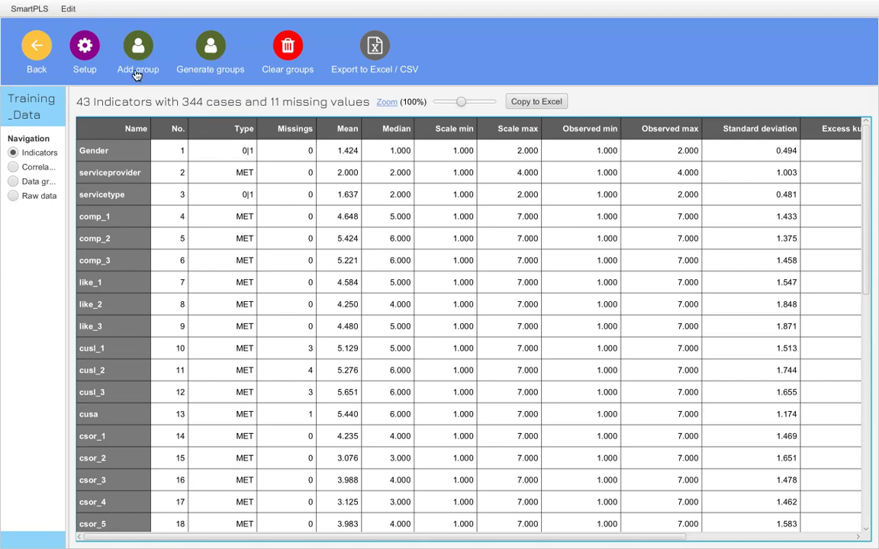
click(214, 60)
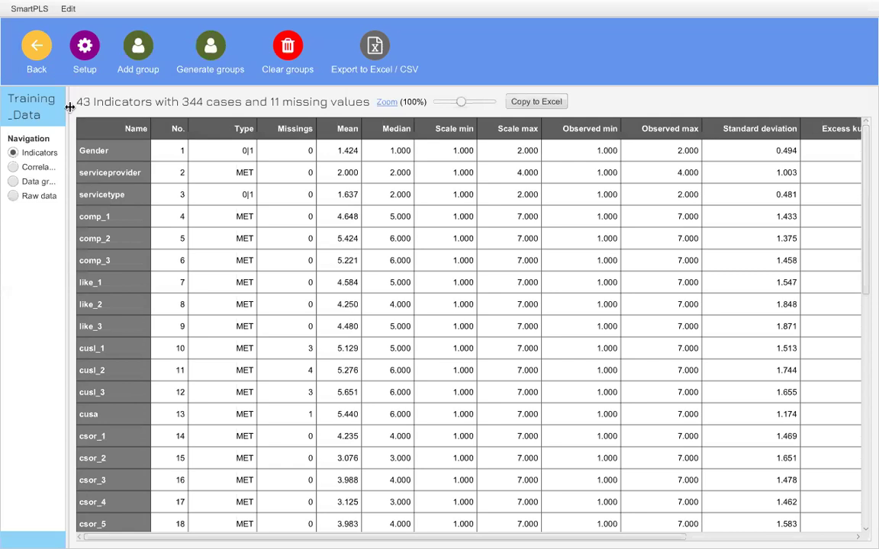
click(211, 64)
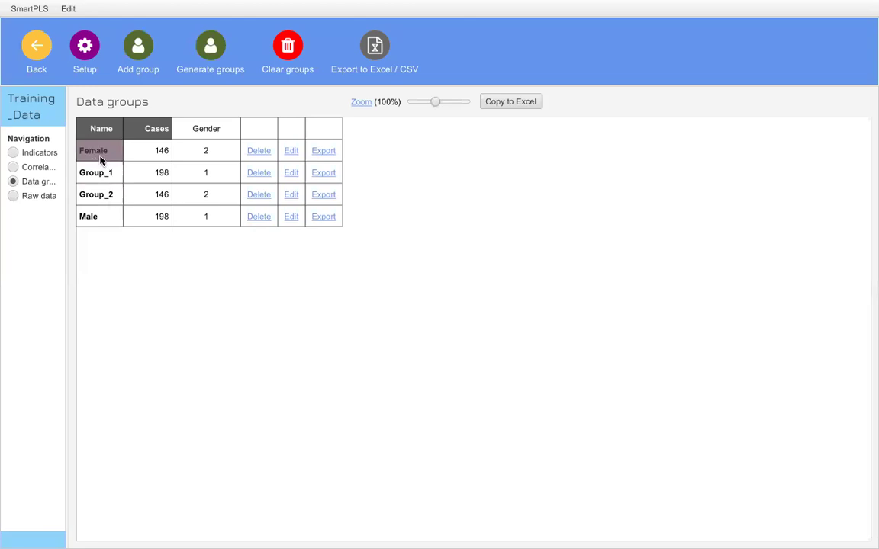
Delete the existing Female and Male data groups, keeping Group_1 and Group_2
click(256, 153)
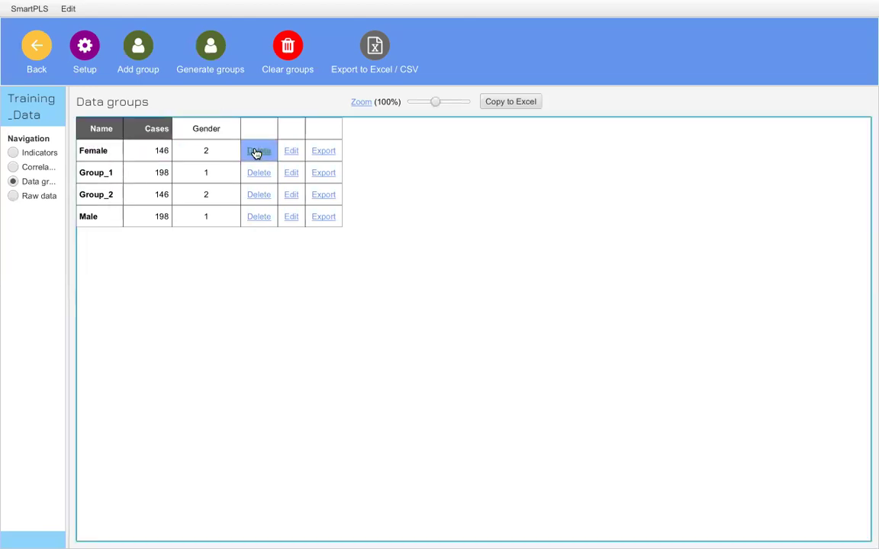
click(256, 152)
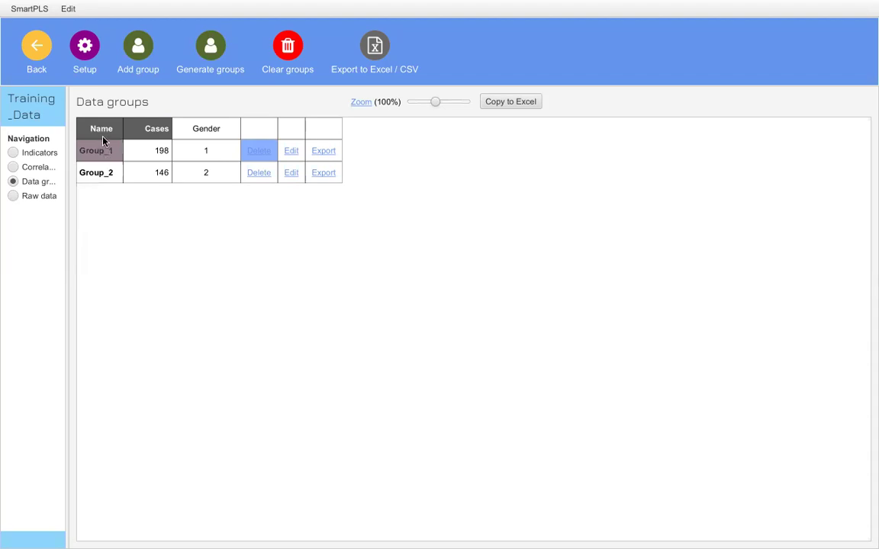
Rename the data group Group_1 as Male and Group_2 as Female
click(292, 158)
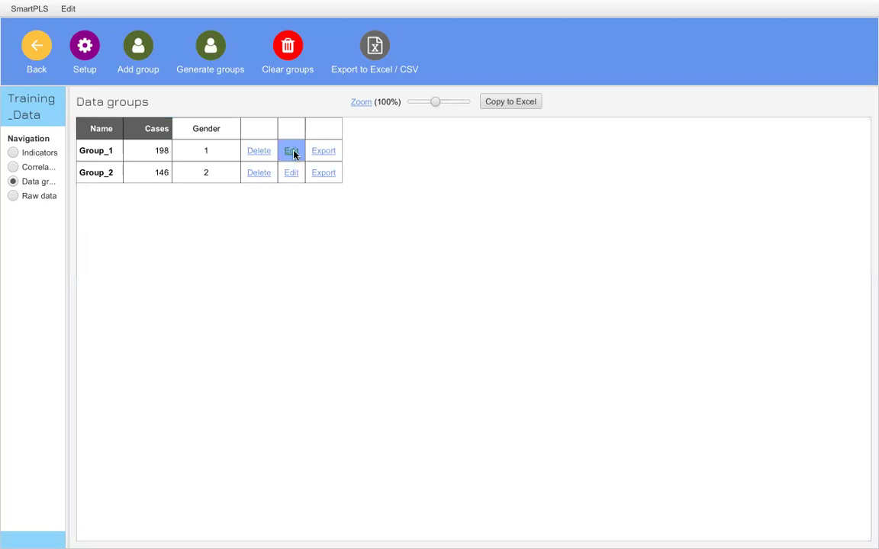
click(294, 152)
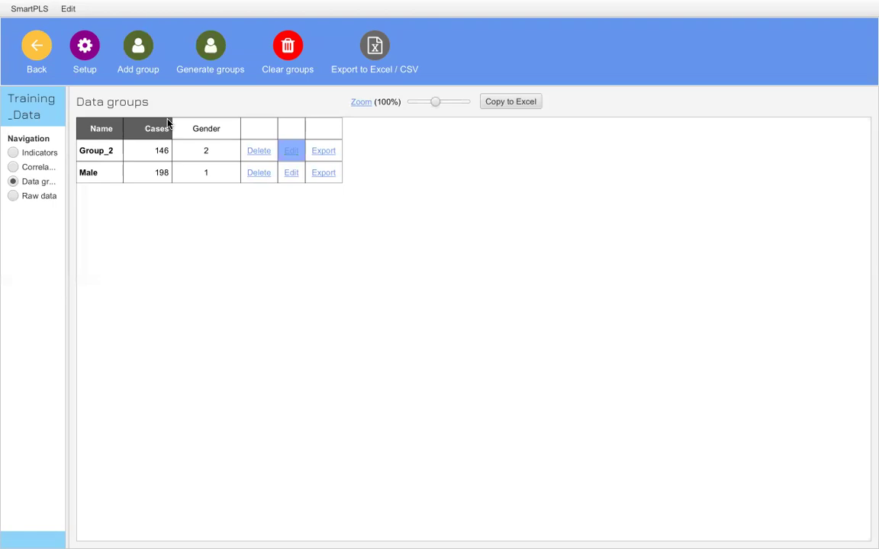
click(290, 150)
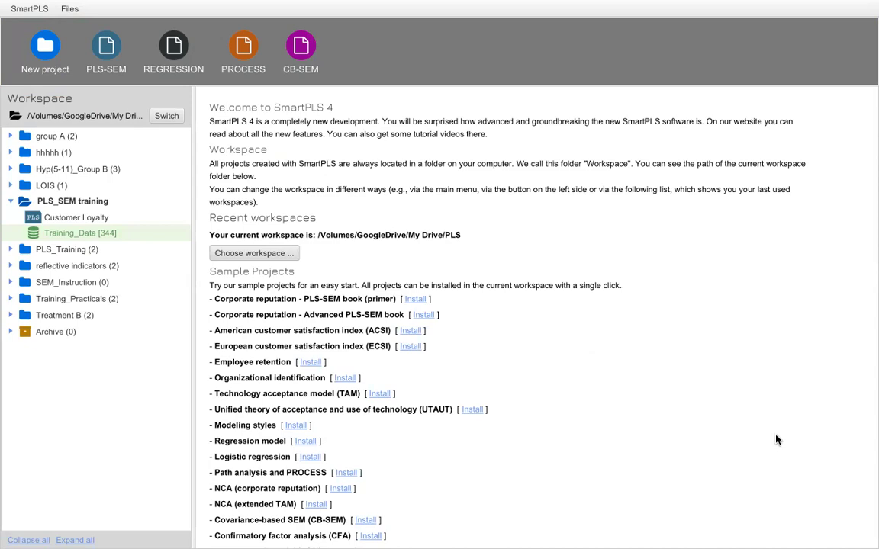
Open the Customer Loyalty model and run a permutation multigroup analysis comparing the Male and Female groups
double_click(86, 217)
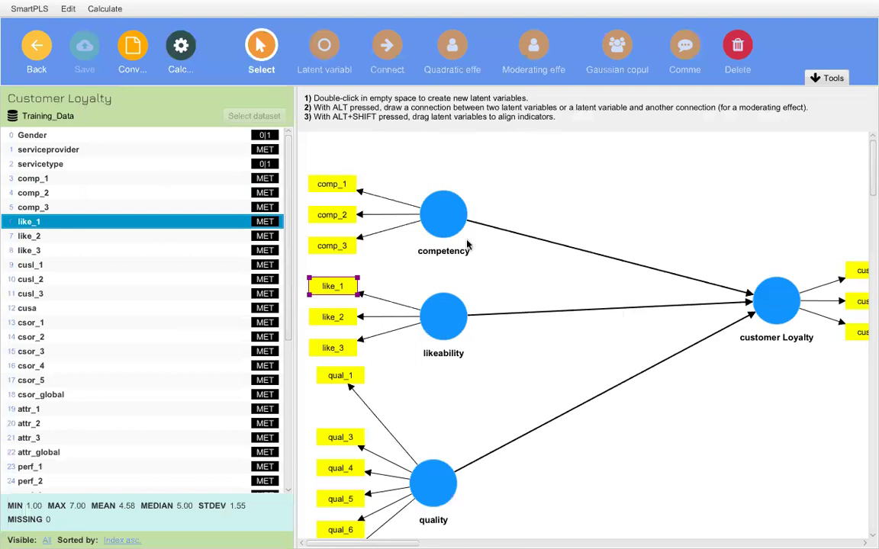
scroll(546, 333, down, 1)
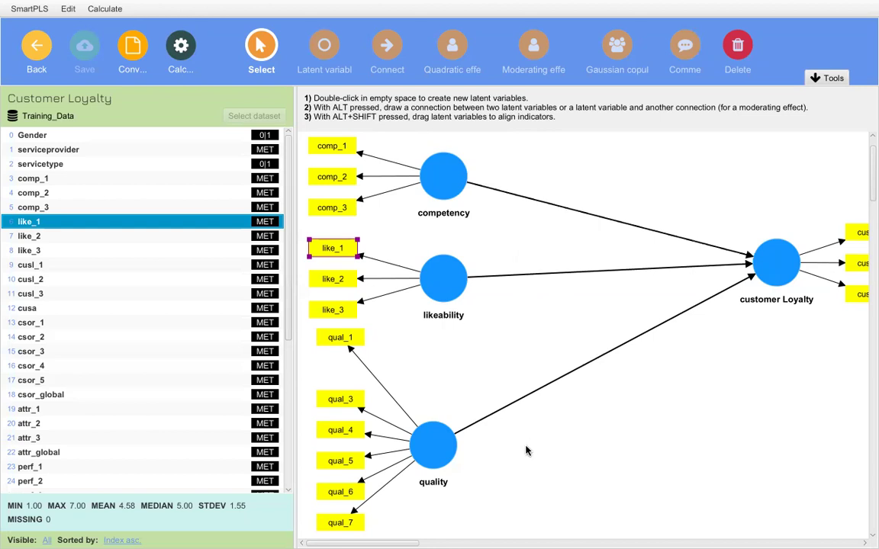
click(180, 59)
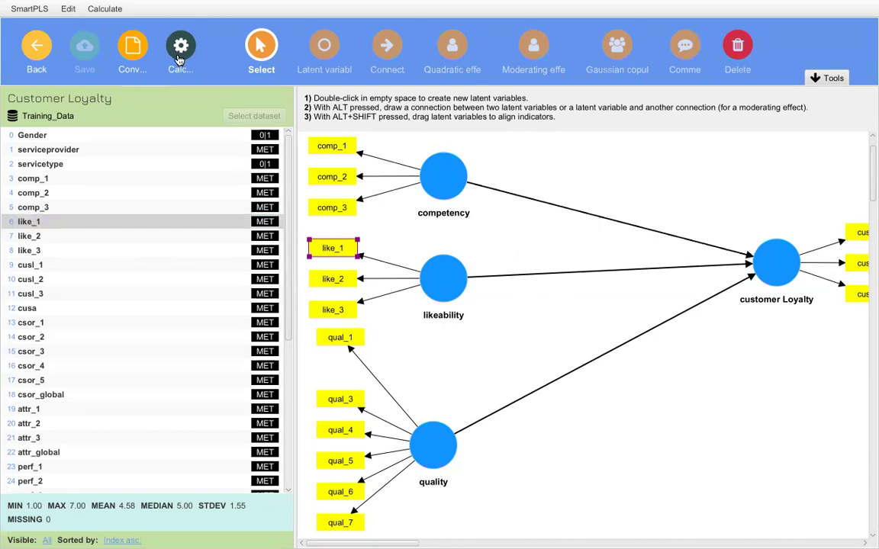
click(180, 59)
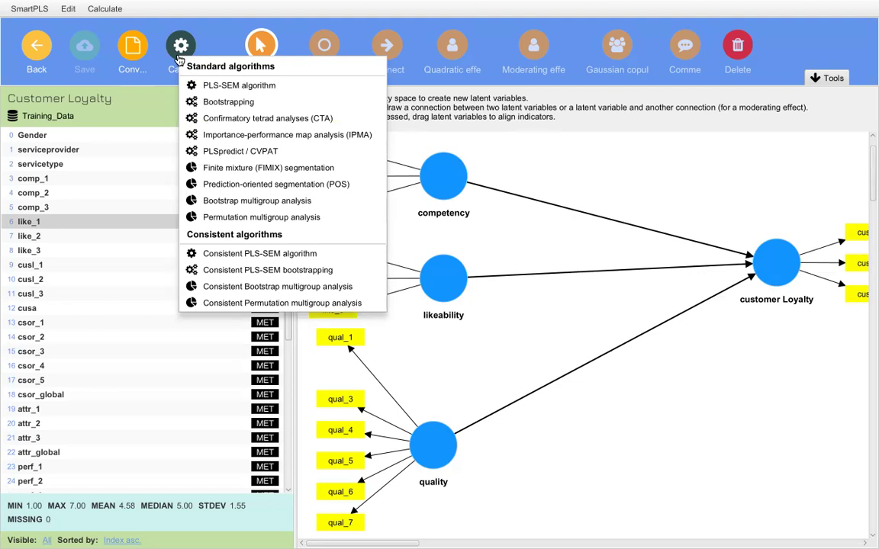
click(244, 219)
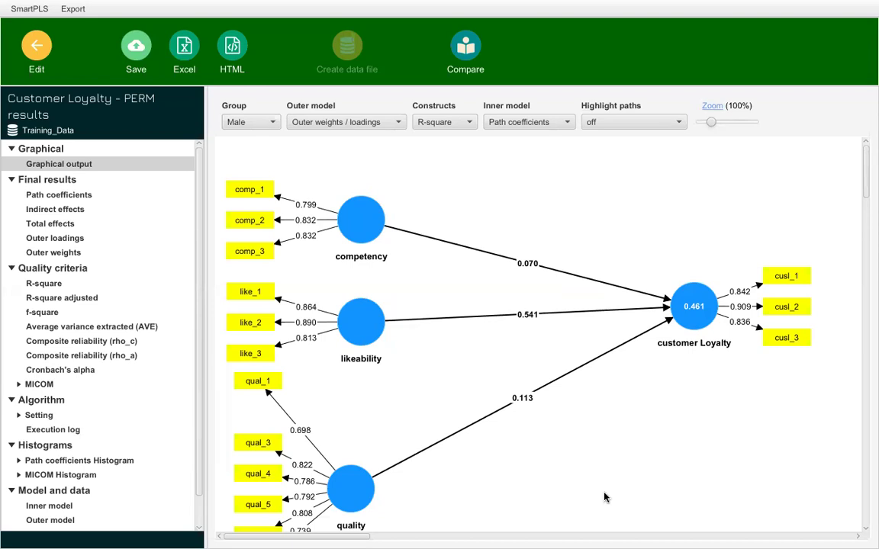
Review the MICOM results for Step 2, Step 3a (mean) and Step 3b (variance) in the permutation report
drag(207, 377, 350, 376)
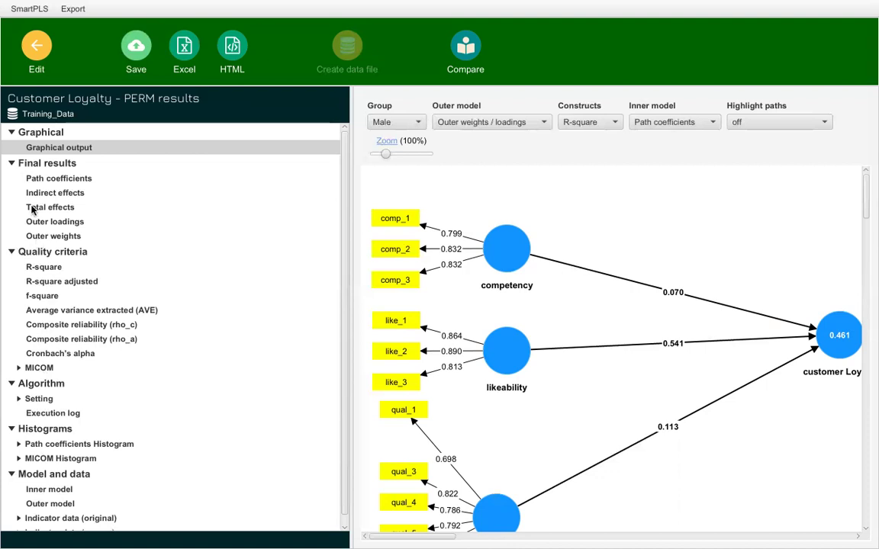
click(34, 369)
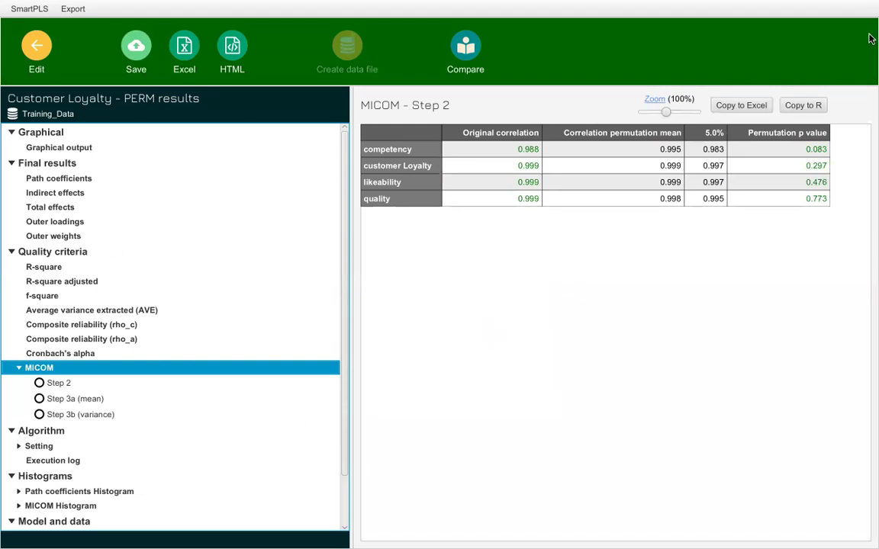
click(41, 399)
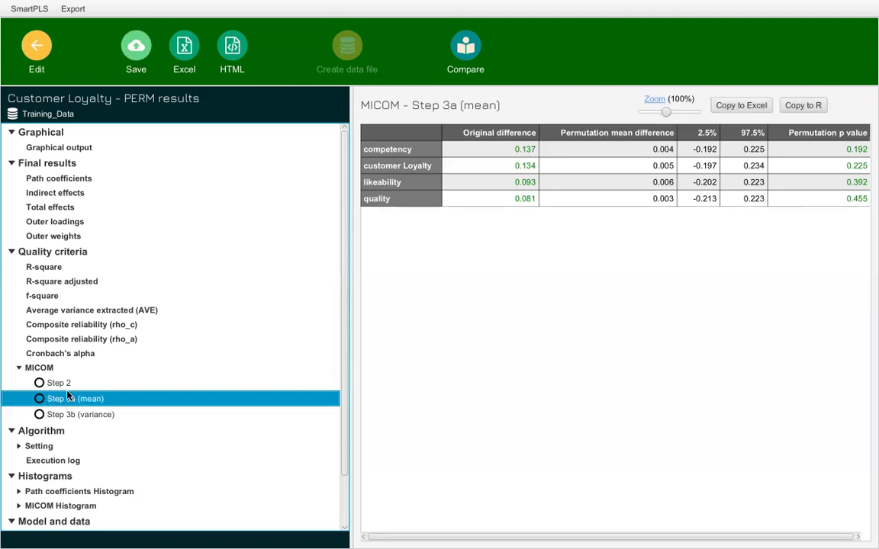
click(62, 415)
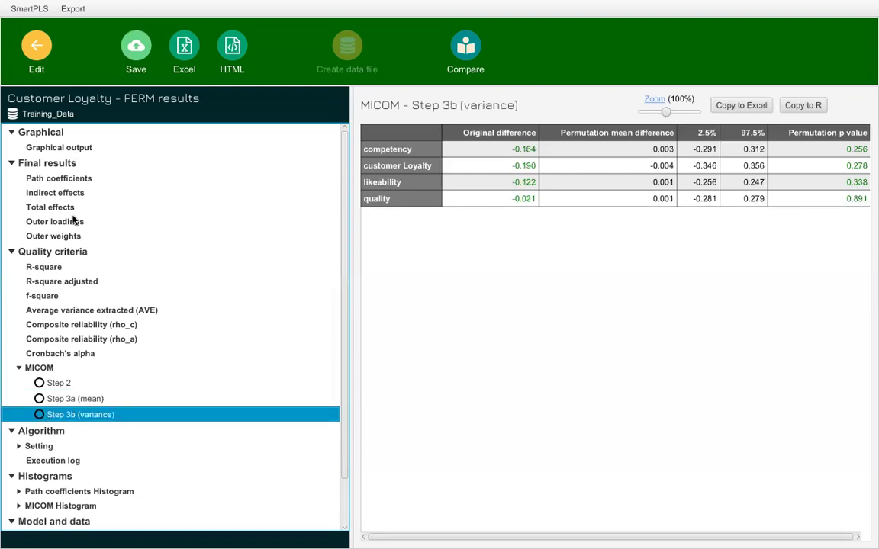
key(Up)
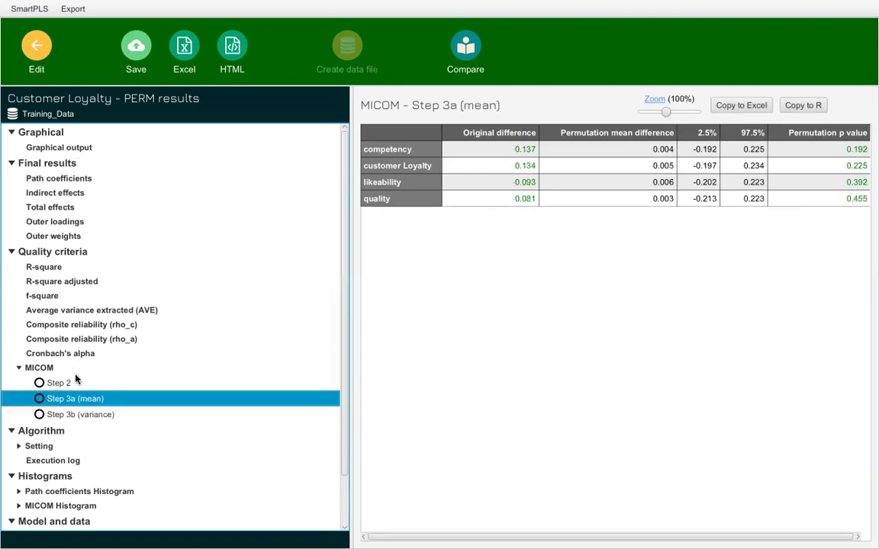
click(76, 417)
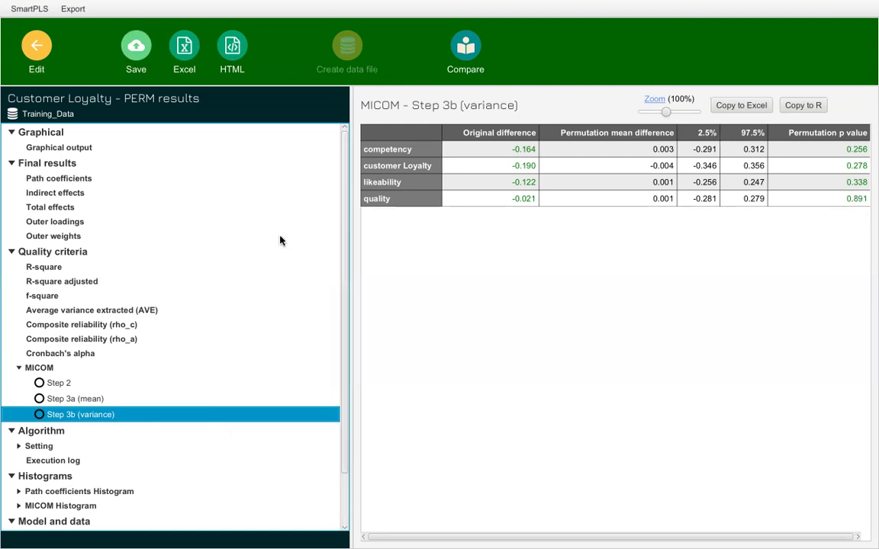
Examine the Male and Female path coefficients, their differences and the permutation p values in the final results
click(56, 180)
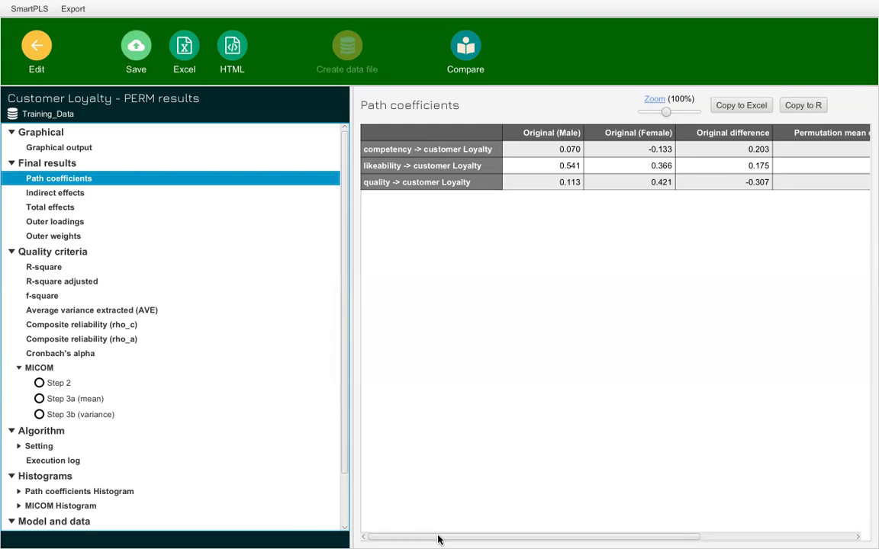
click(737, 540)
click(506, 537)
click(856, 538)
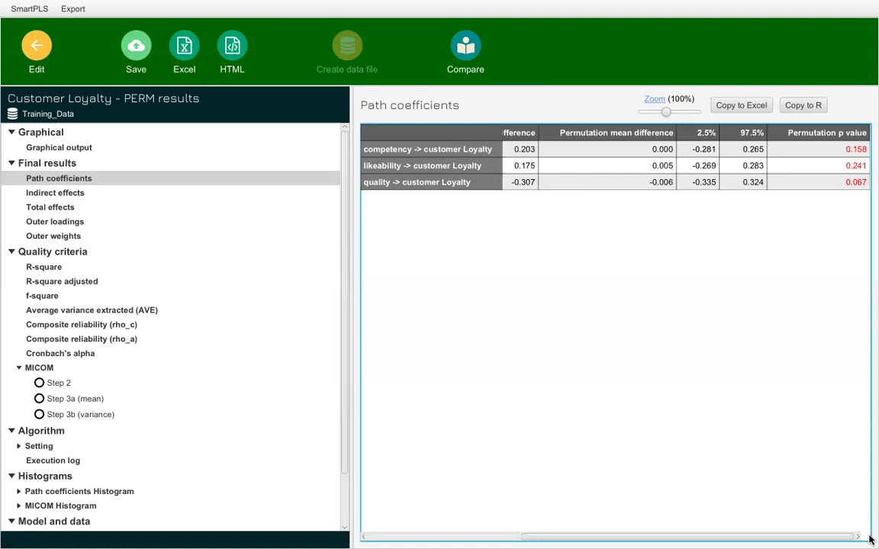
drag(350, 313, 91, 286)
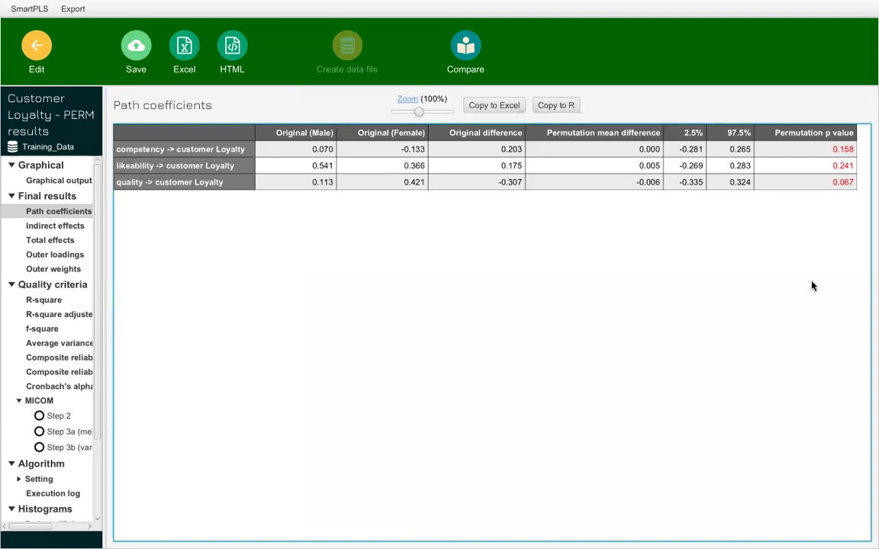
click(814, 184)
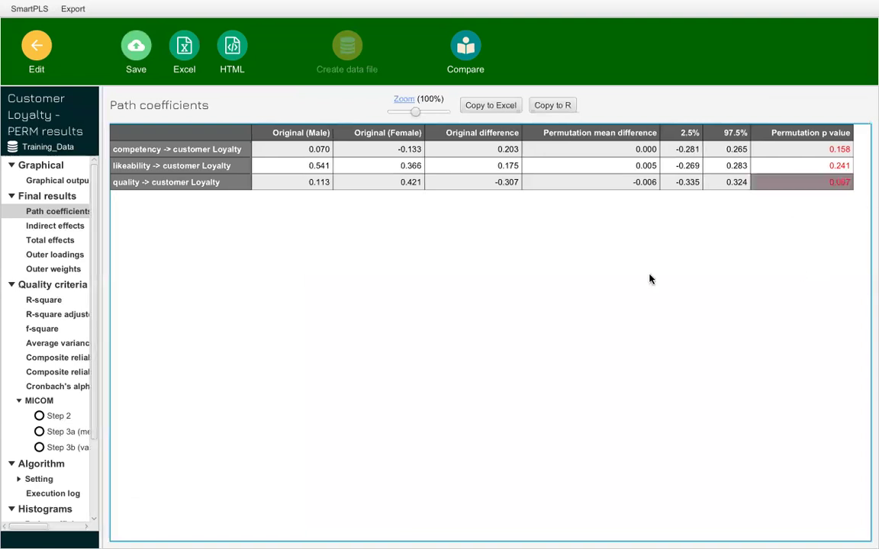
click(153, 318)
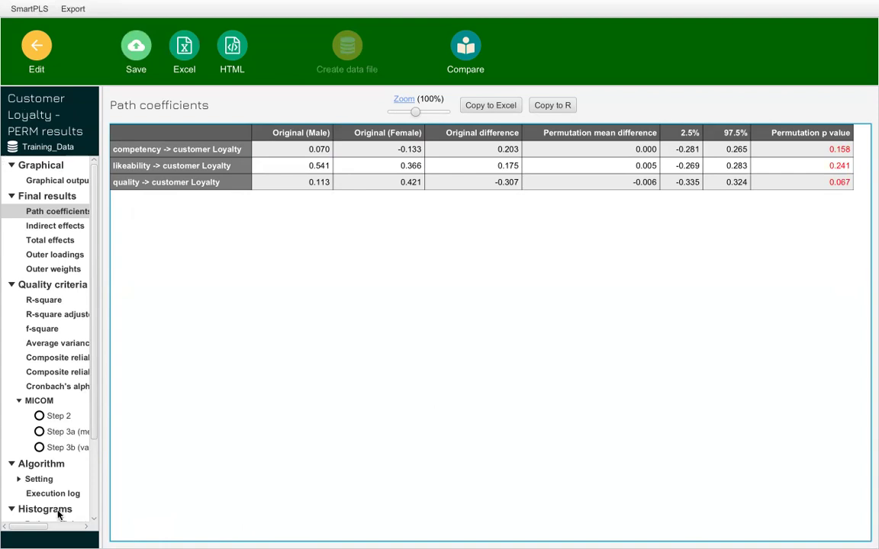
click(93, 436)
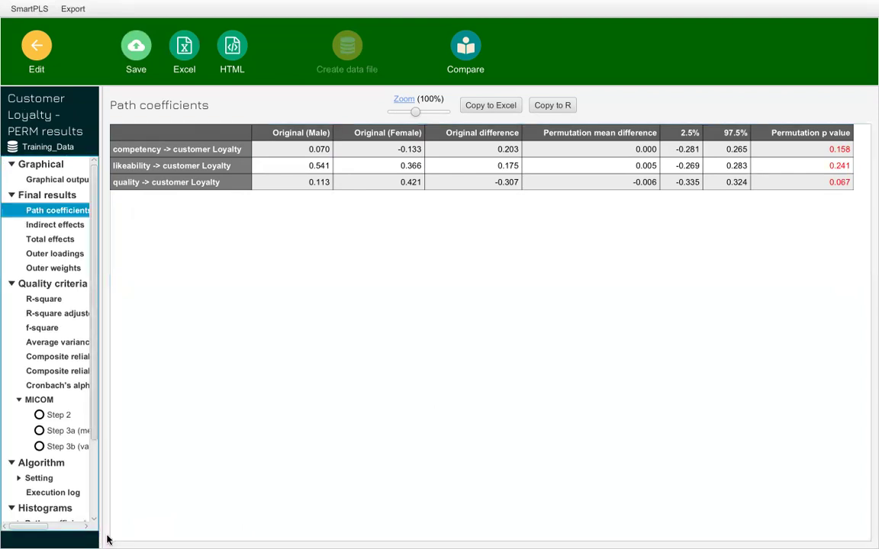
scroll(95, 473, down, 3)
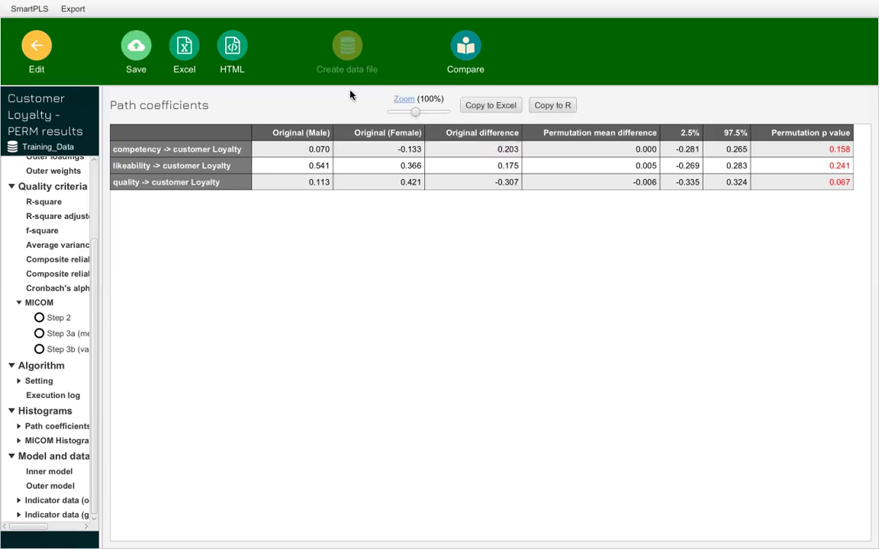
click(292, 182)
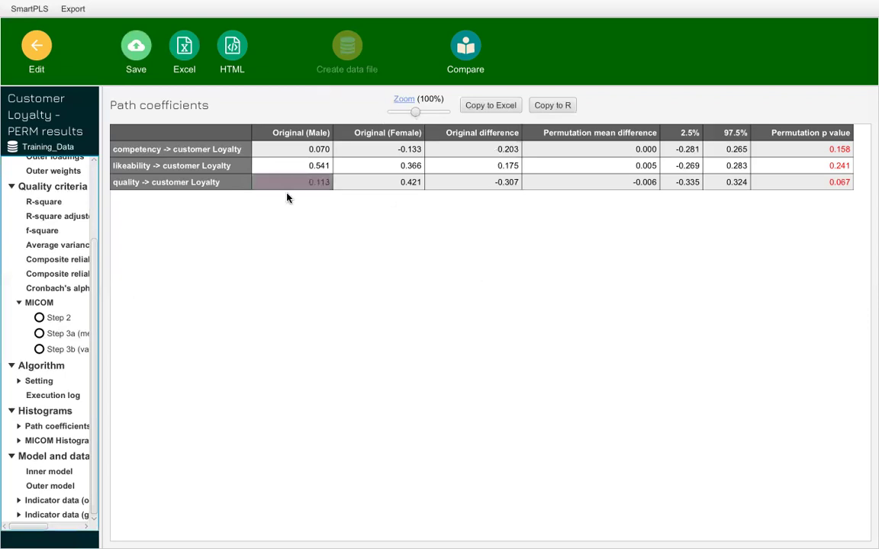
click(379, 181)
click(497, 169)
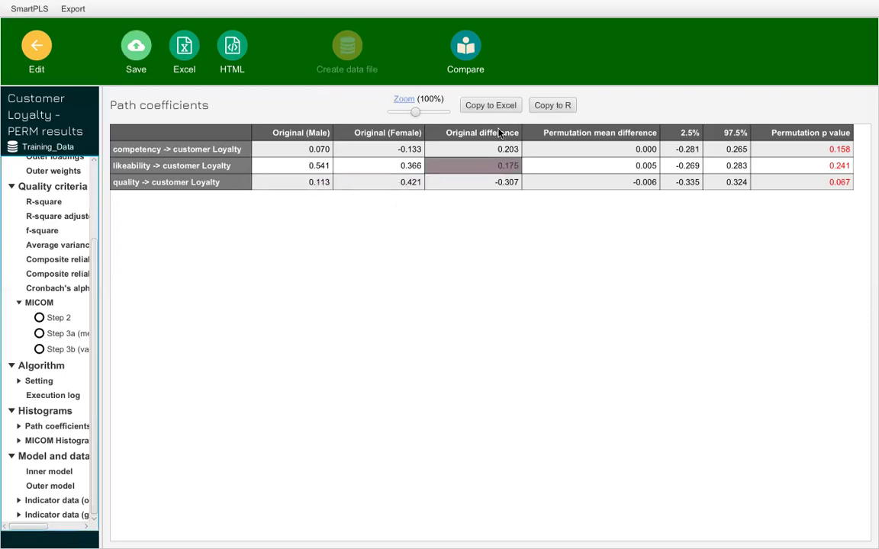
Copy the path coefficients table for Excel and switch to the SEM_Training PPT presentation in PowerPoint
click(489, 107)
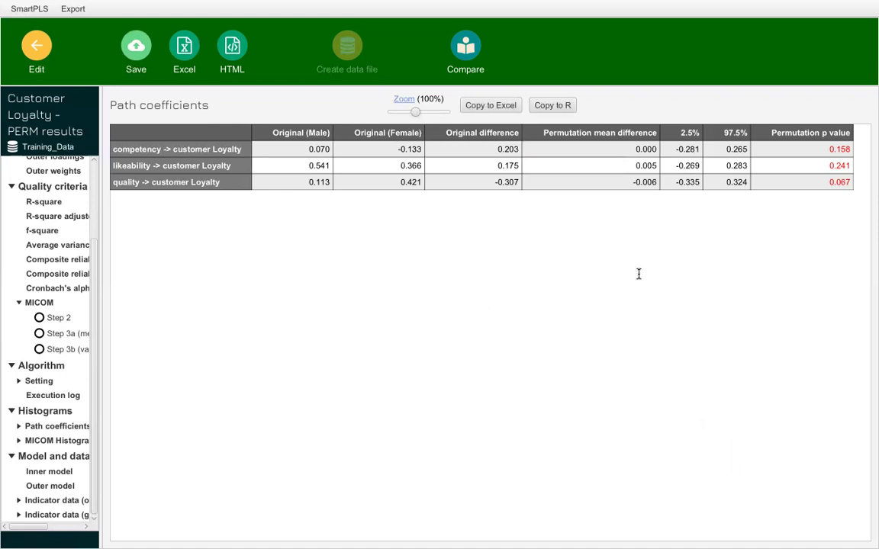
key(super+Tab)
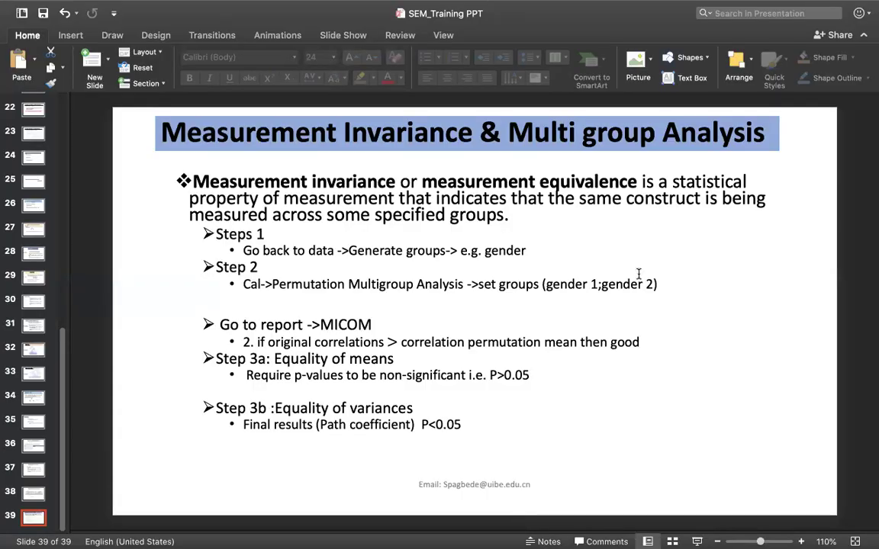